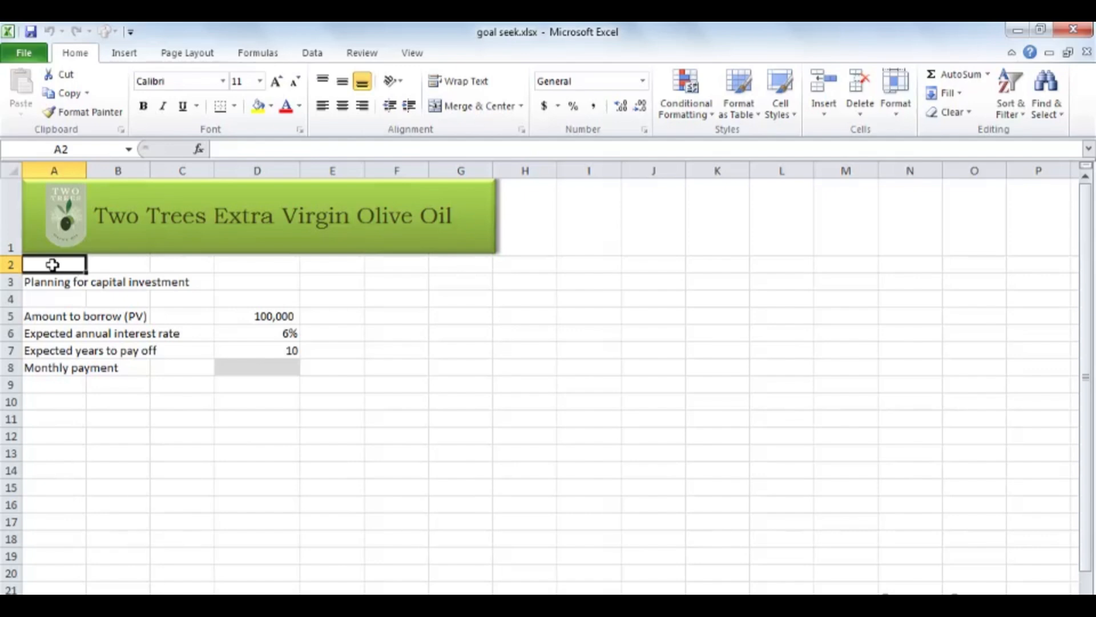
Check the PMT syntax sheet, and enter =PMT(D6/12,D7*12,D5) in the monthly payment cell D8.
left_click(133, 599)
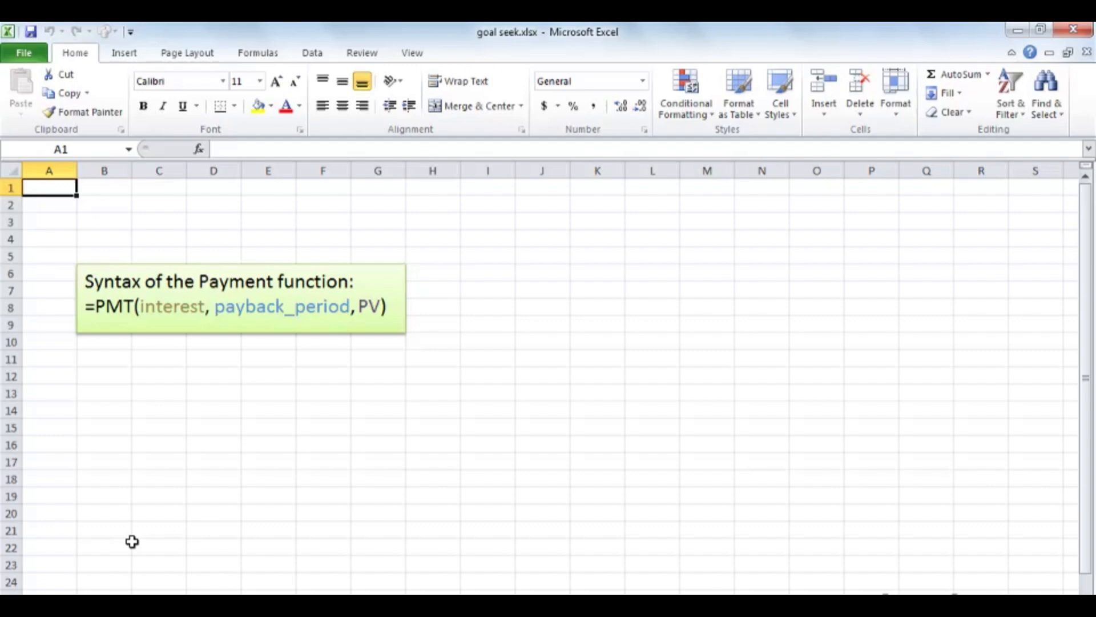
left_click(96, 601)
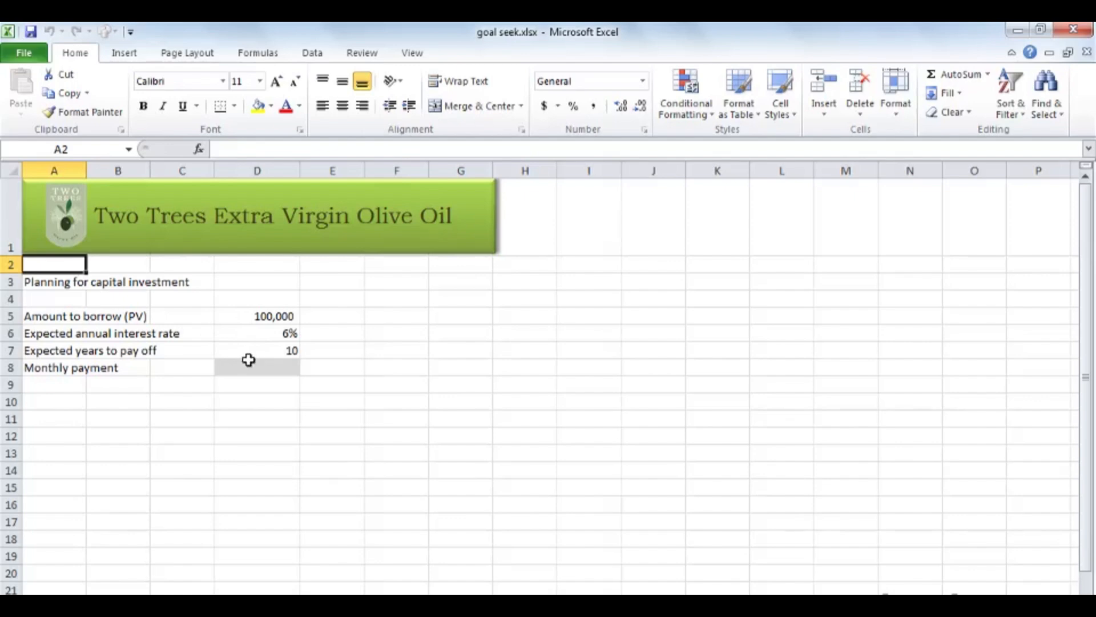
left_click(251, 366)
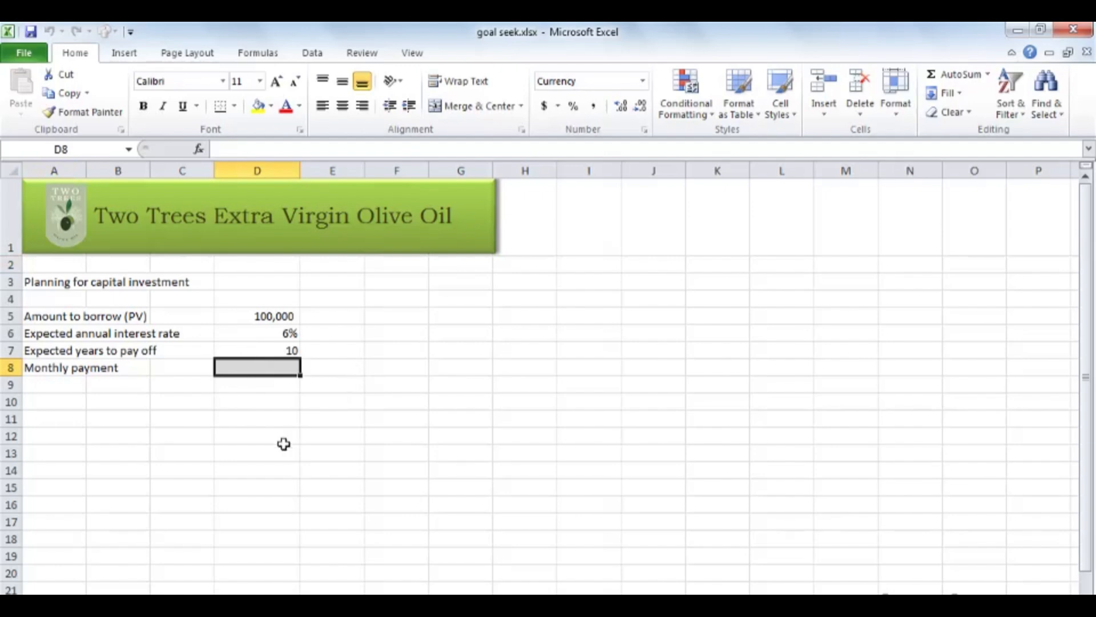
type("=")
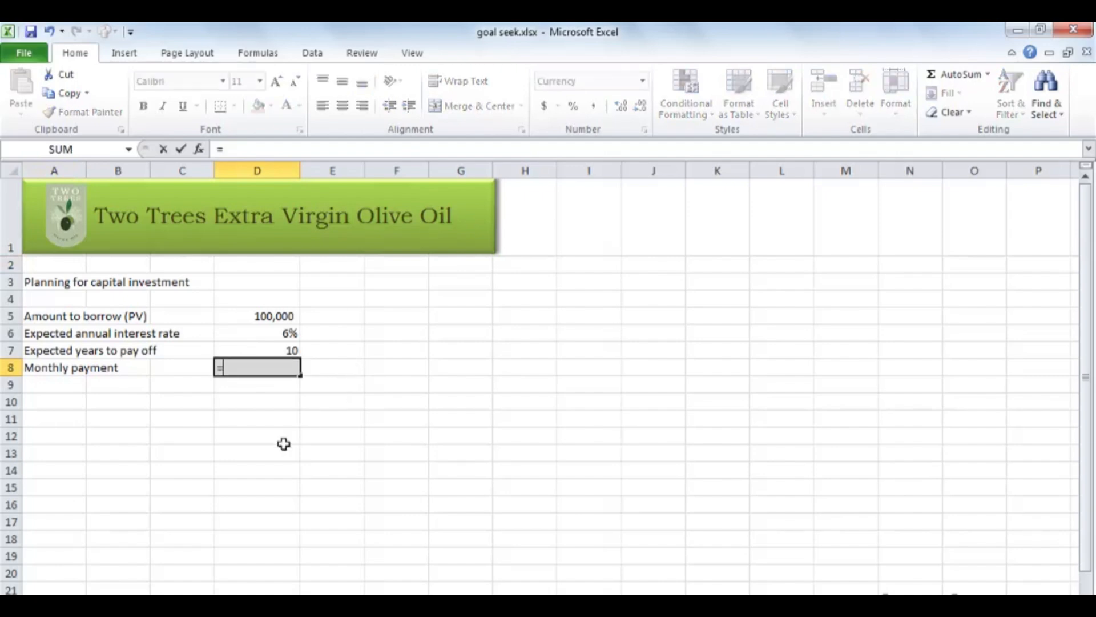
type("pmt(")
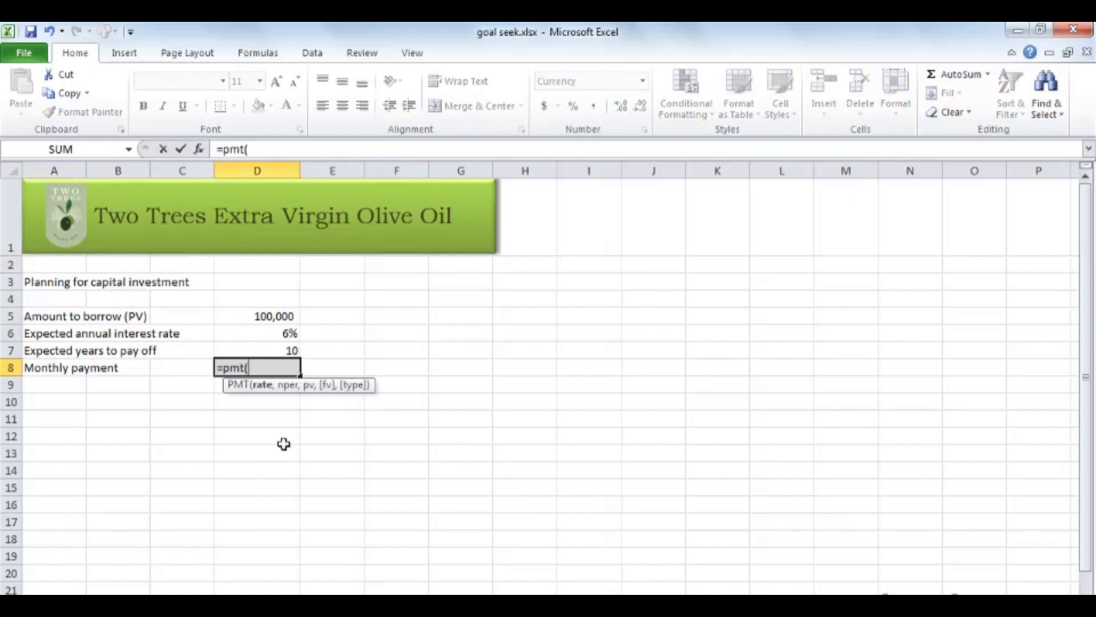
left_click(258, 331)
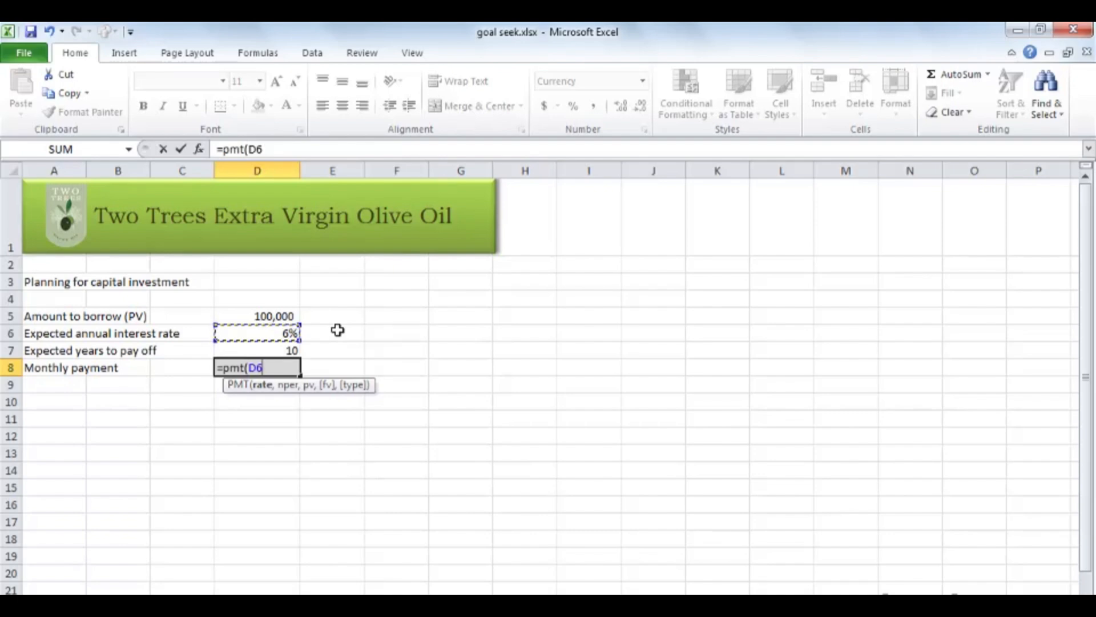
type("/12")
type(",")
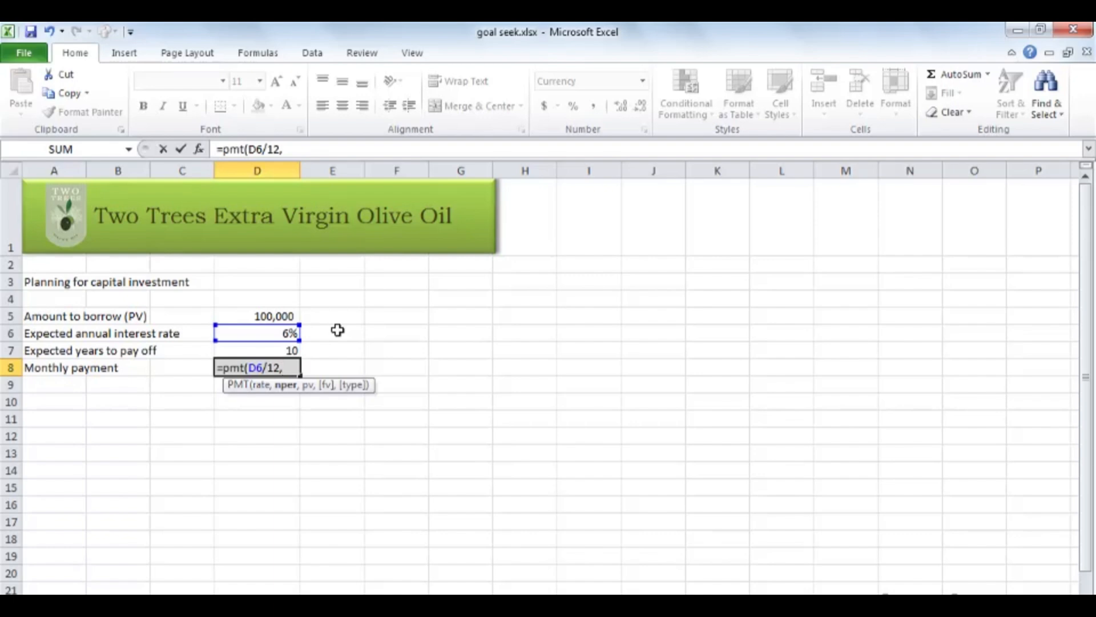
left_click(250, 350)
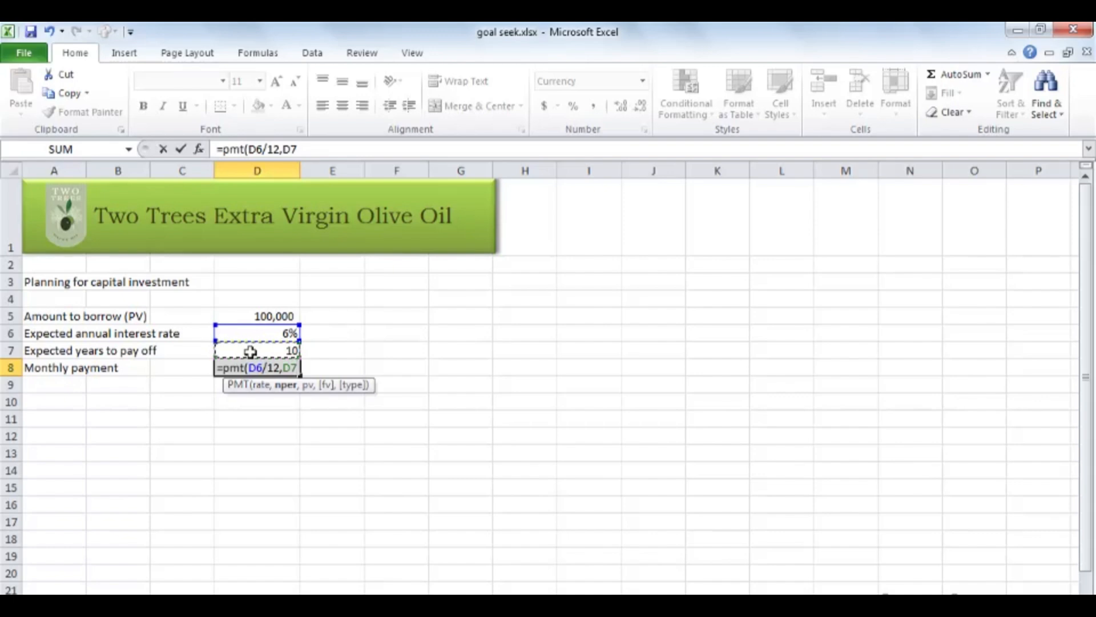
type("*12")
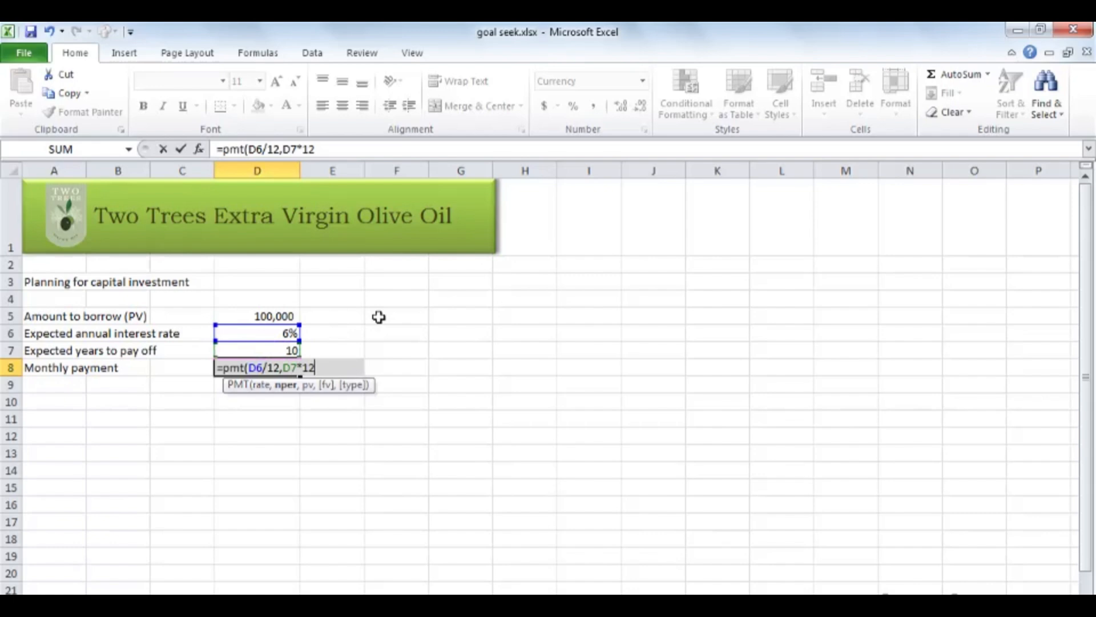
type(",")
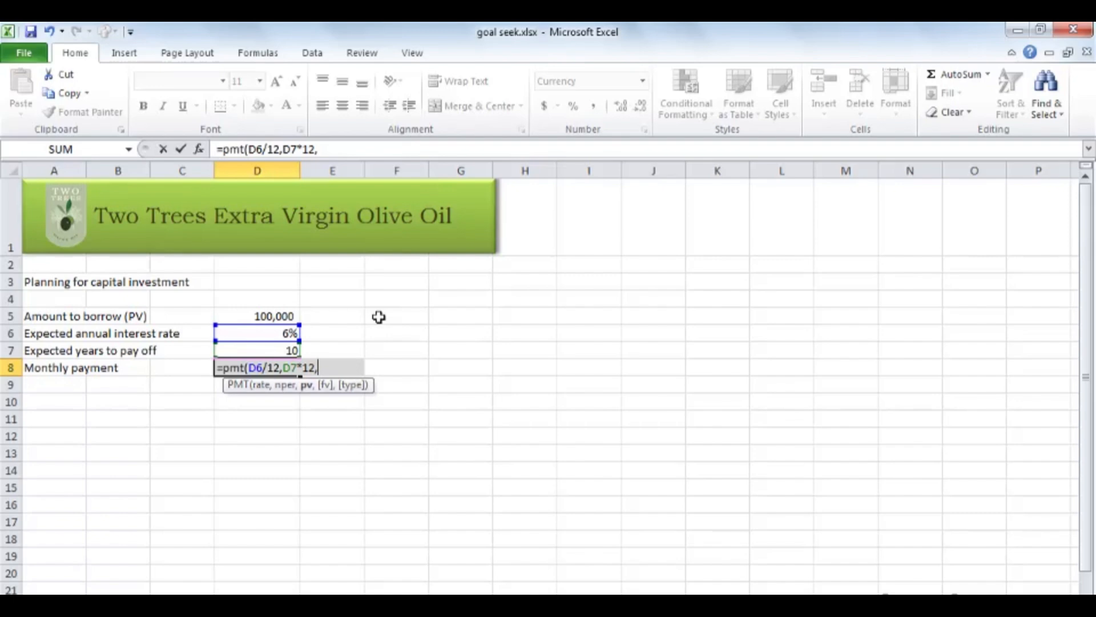
left_click(260, 315)
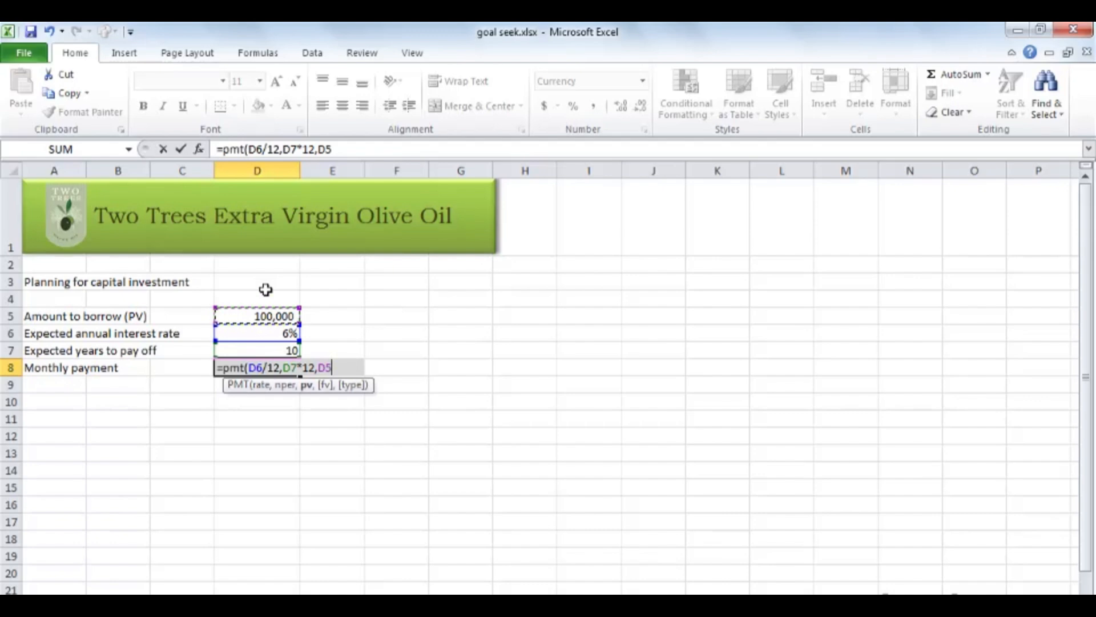
key("ctrl+Return")
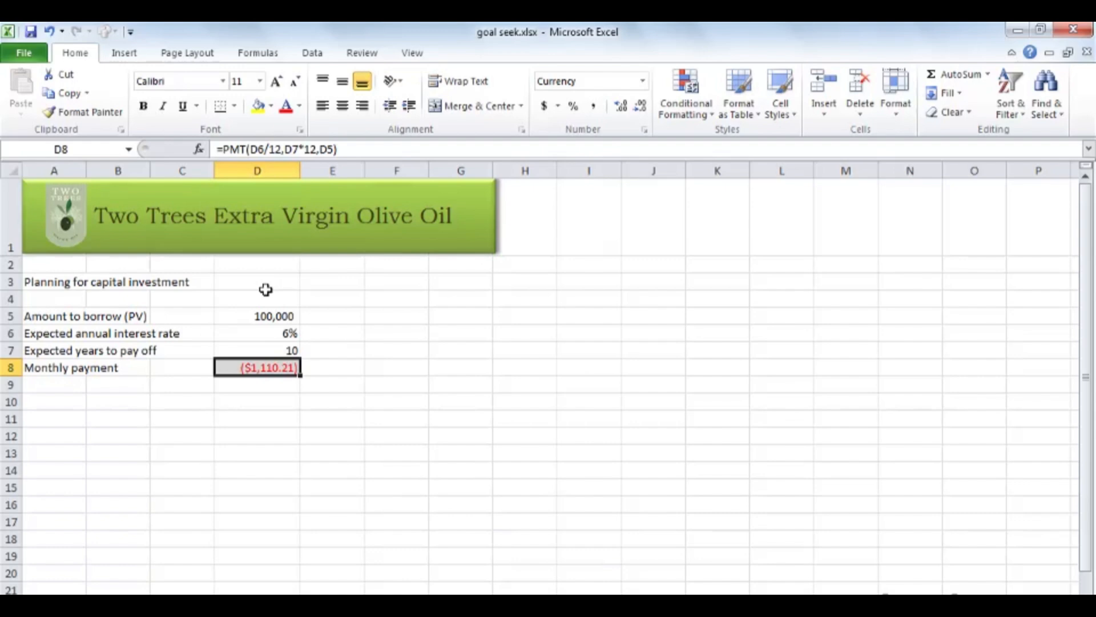
Make the amount to borrow in cell D5 negative by changing it to -100000.
double_click(241, 315)
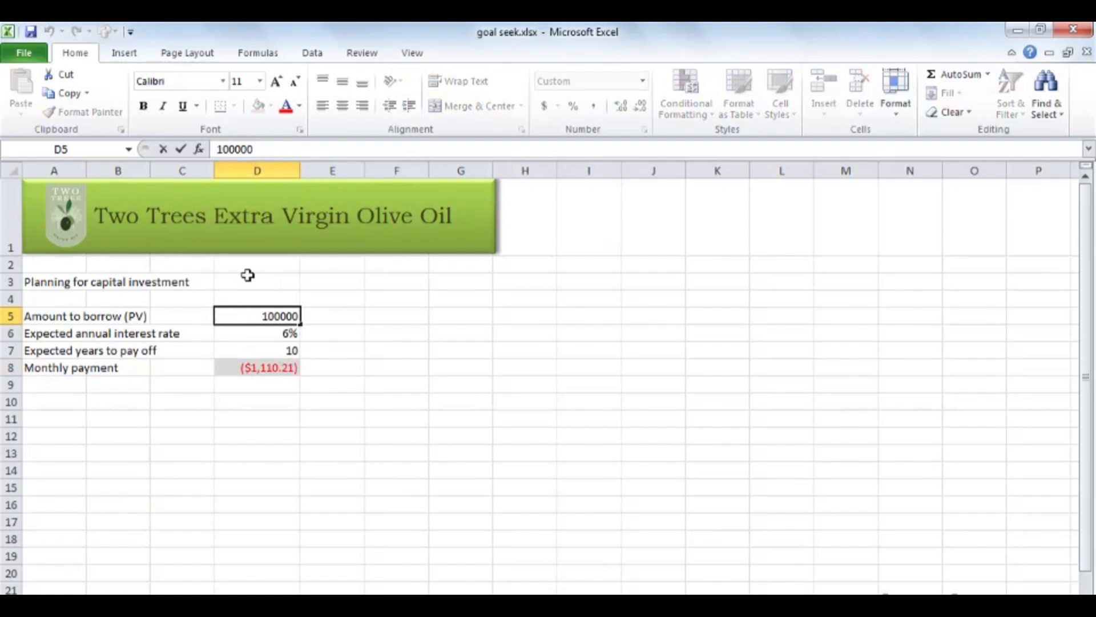
type("-")
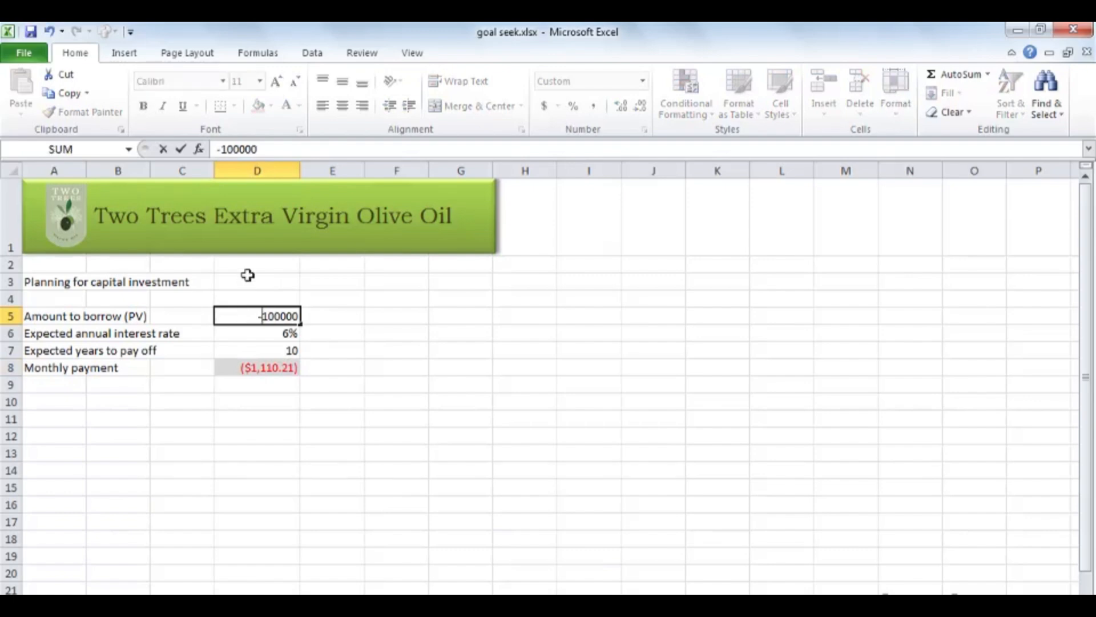
key("Return")
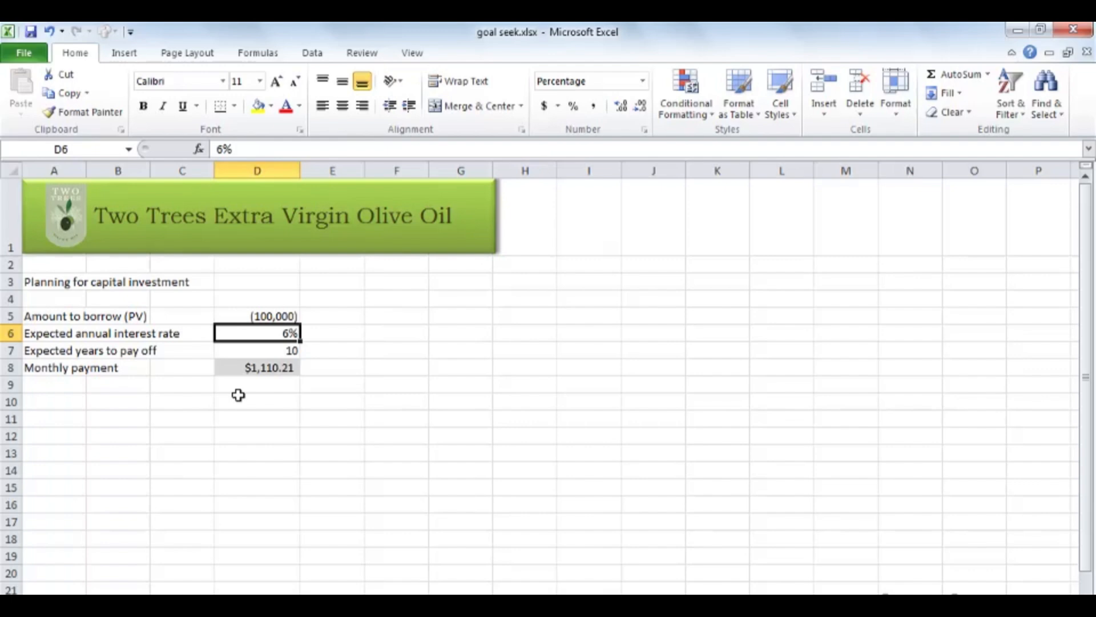
Run Goal Seek on the monthly payment in D8 with target value 1000 by changing the amount to borrow in D5, and discard the solution.
left_click(273, 367)
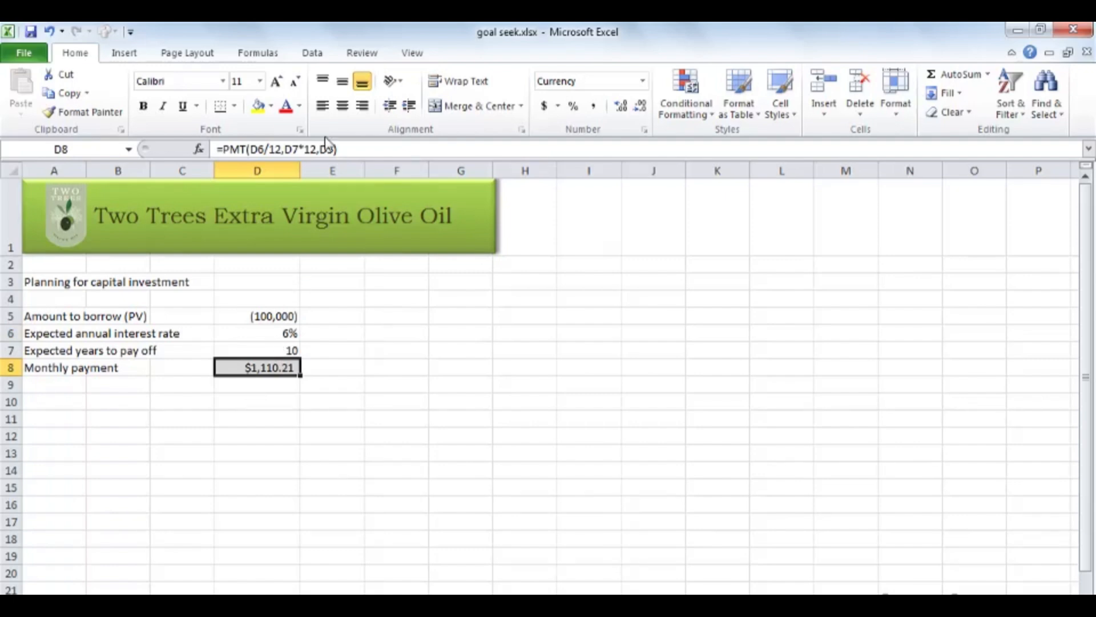
left_click(312, 54)
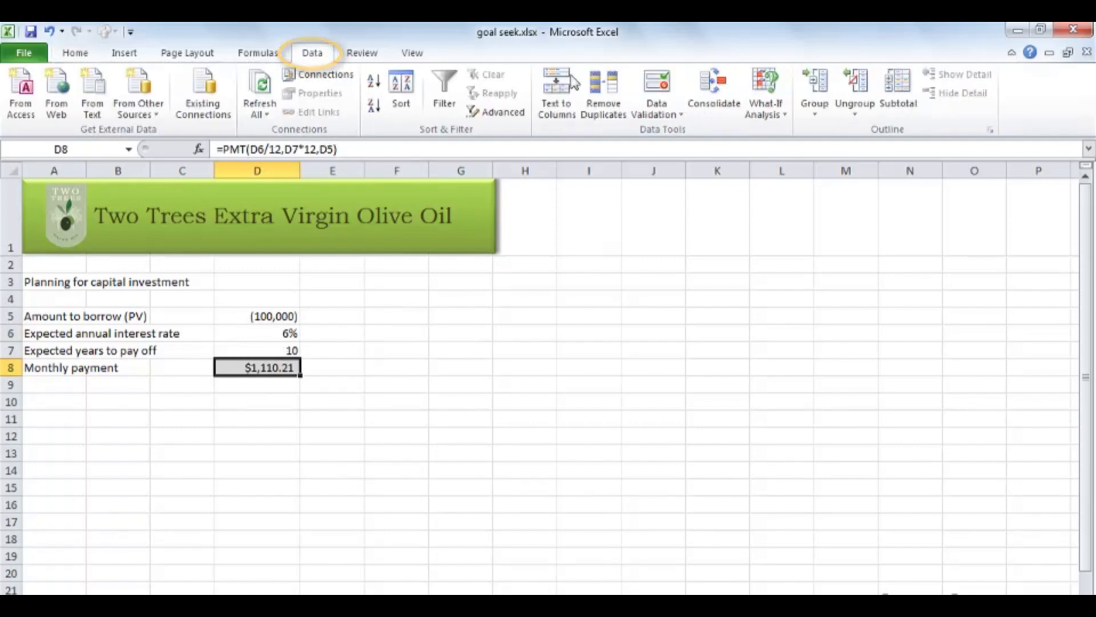
left_click(777, 116)
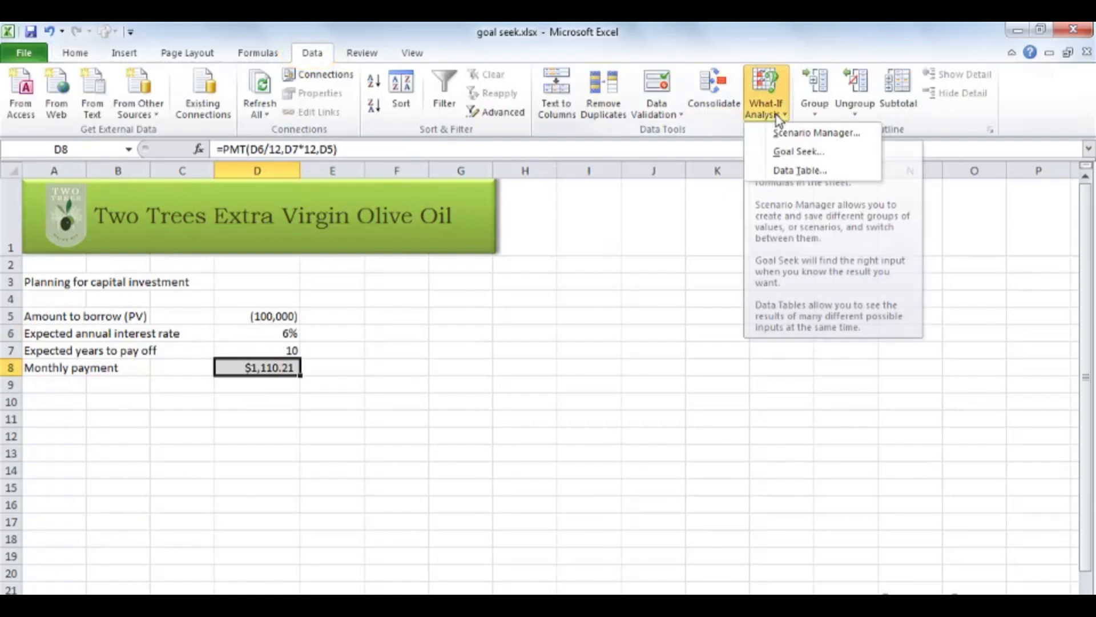
left_click(835, 160)
left_click_drag(645, 369, 417, 328)
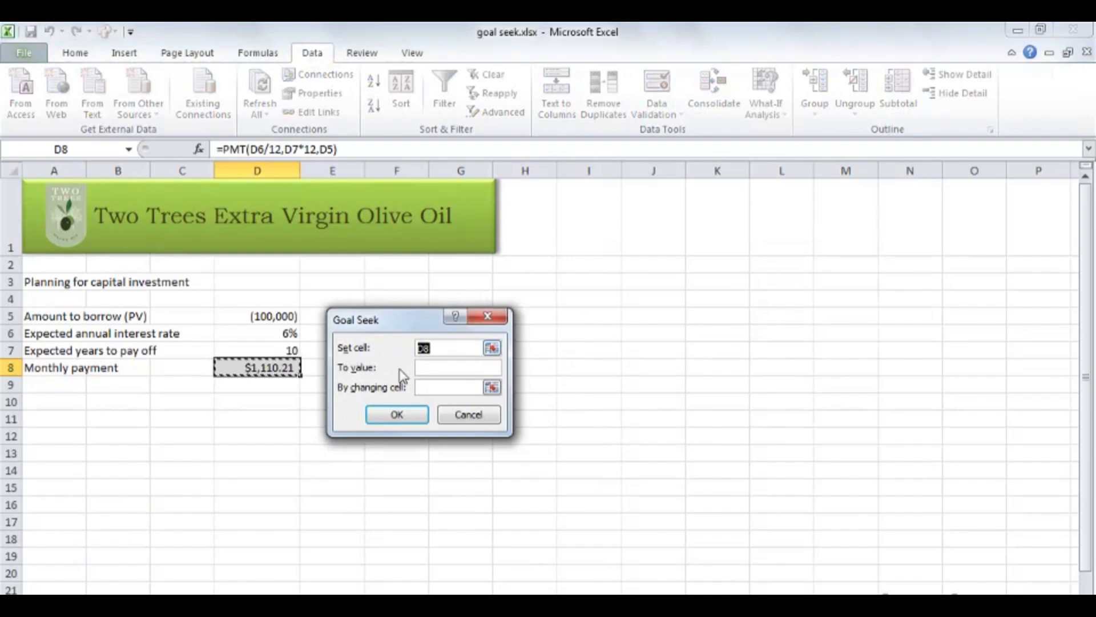
left_click(454, 367)
type("1000")
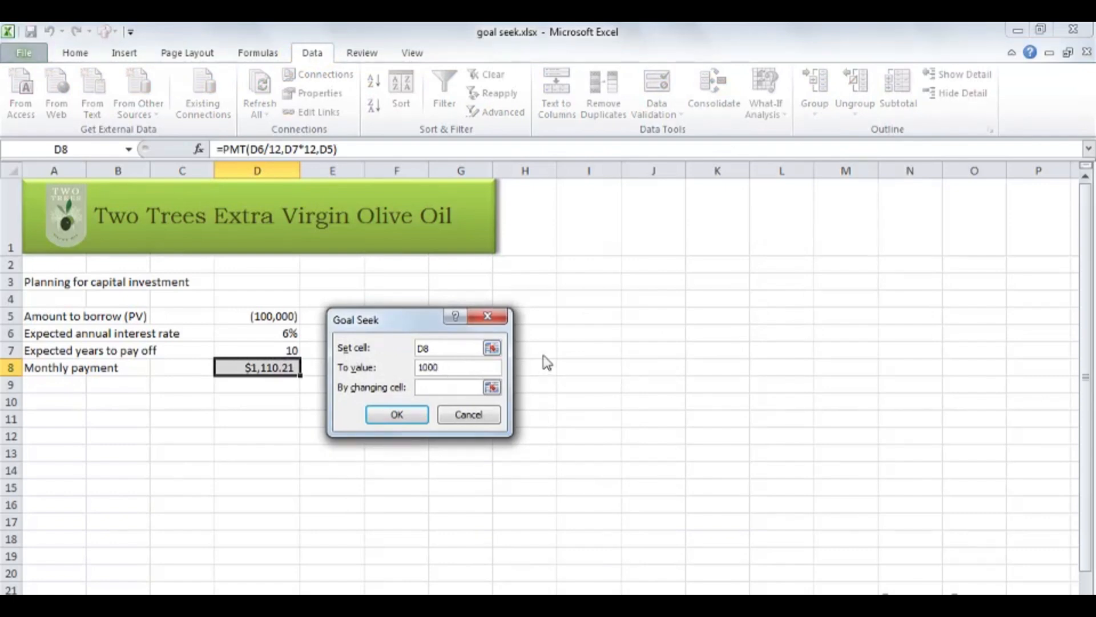
key("Tab")
left_click(263, 315)
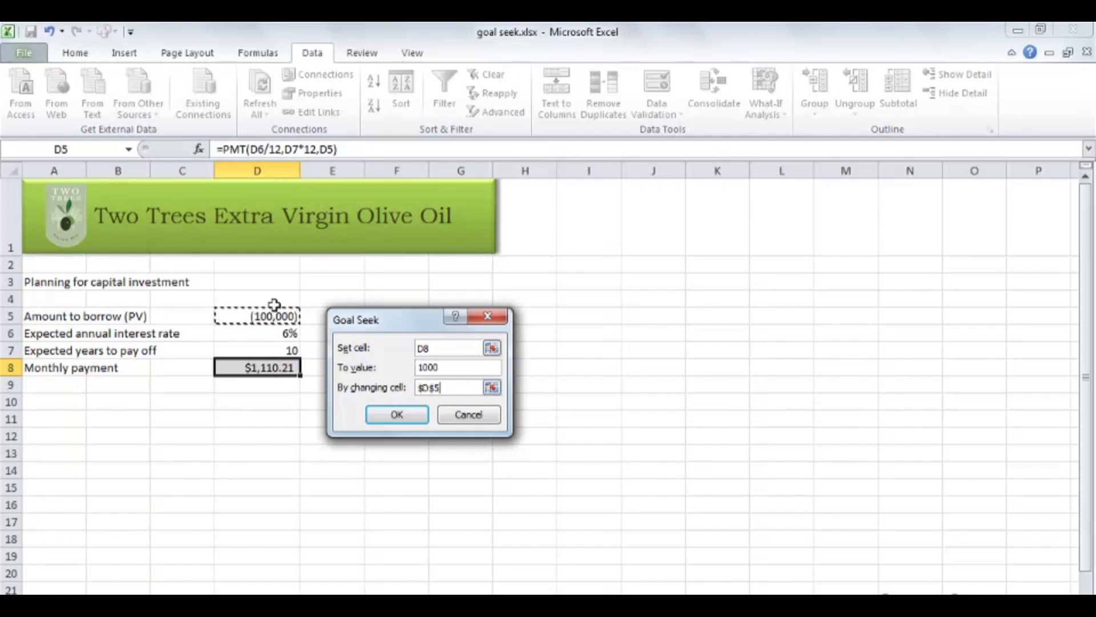
left_click(397, 414)
left_click_drag(369, 322, 437, 316)
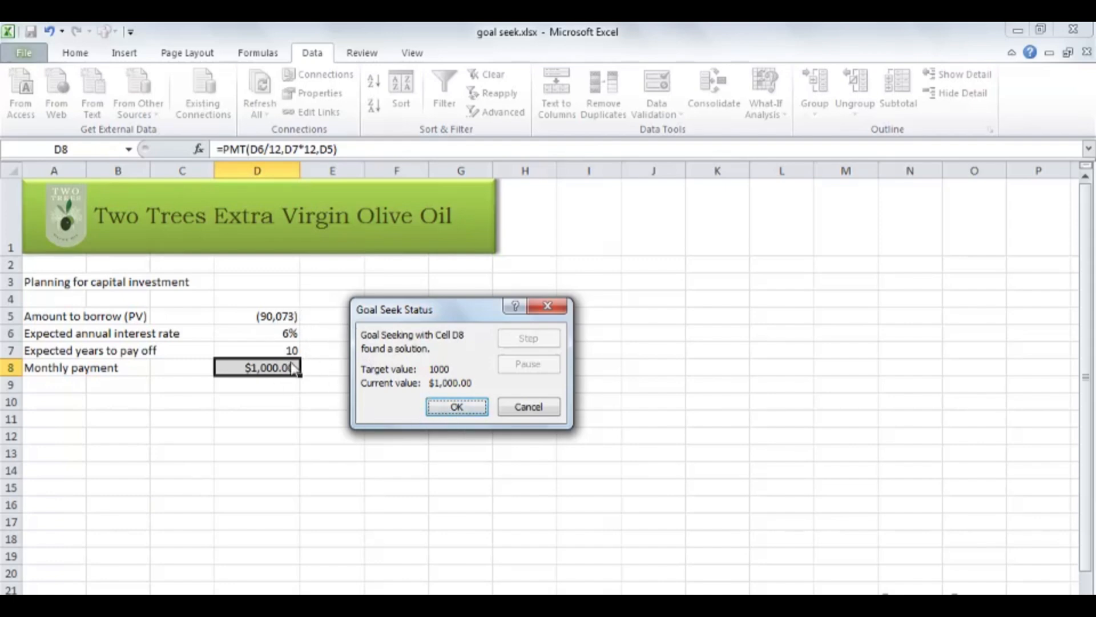
left_click(531, 408)
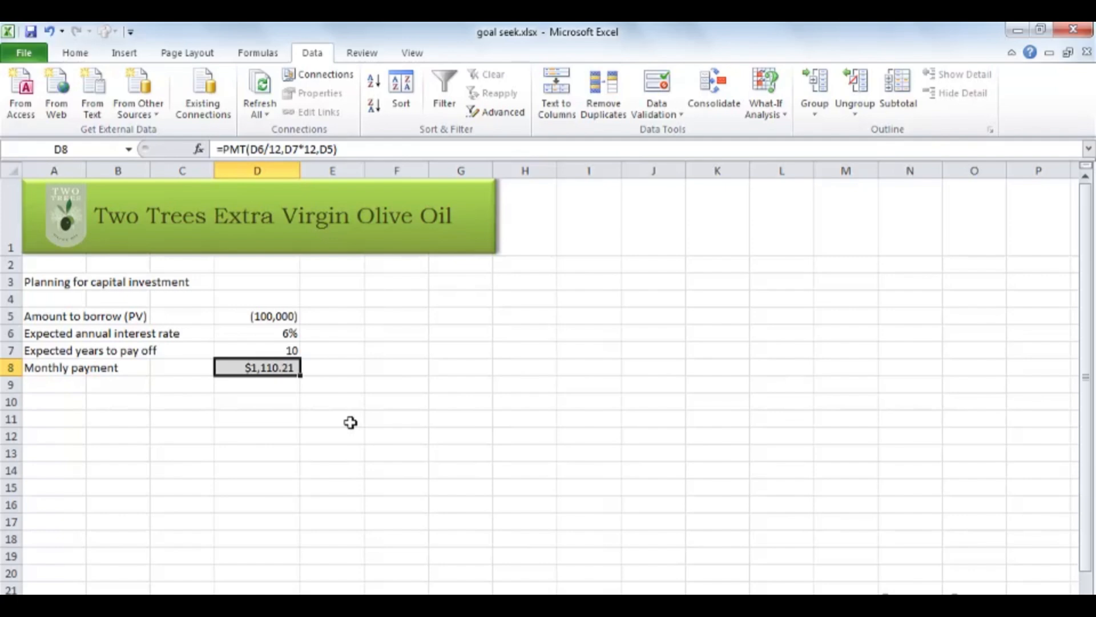
Run Goal Seek on the monthly payment in D8 with target value 1500 by changing the payoff years in D7, and keep the solution.
left_click(780, 113)
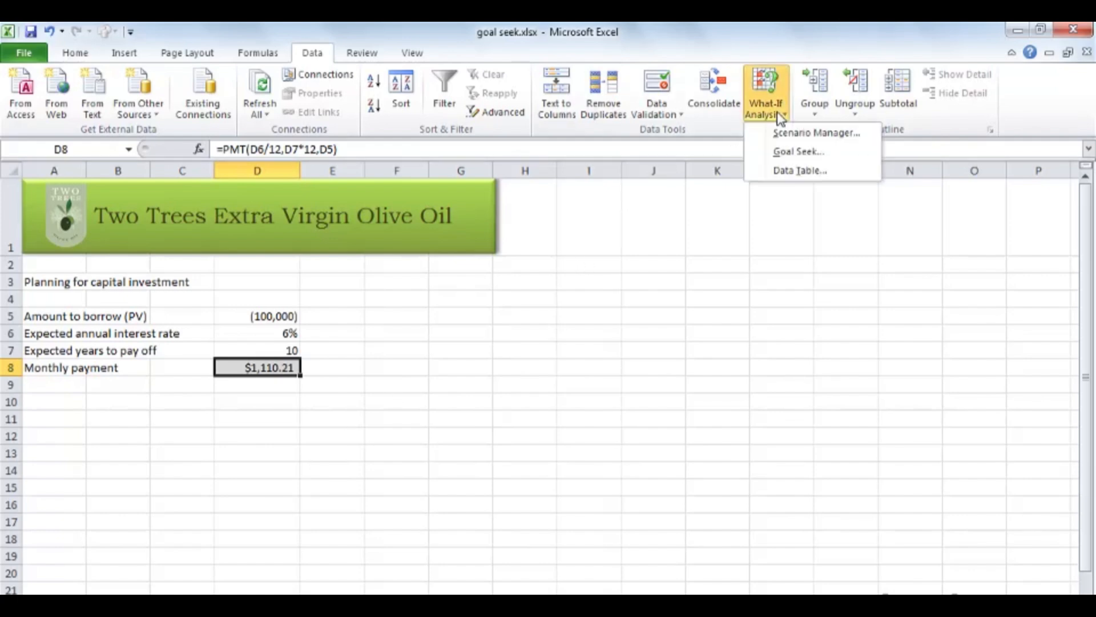
left_click(795, 151)
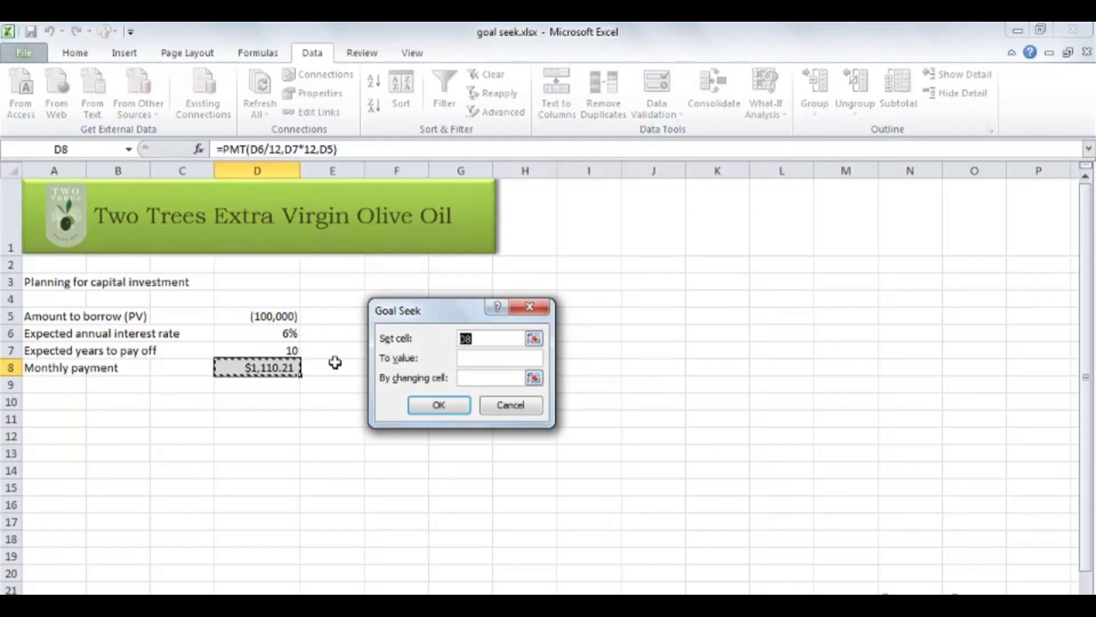
left_click(480, 358)
type("1500")
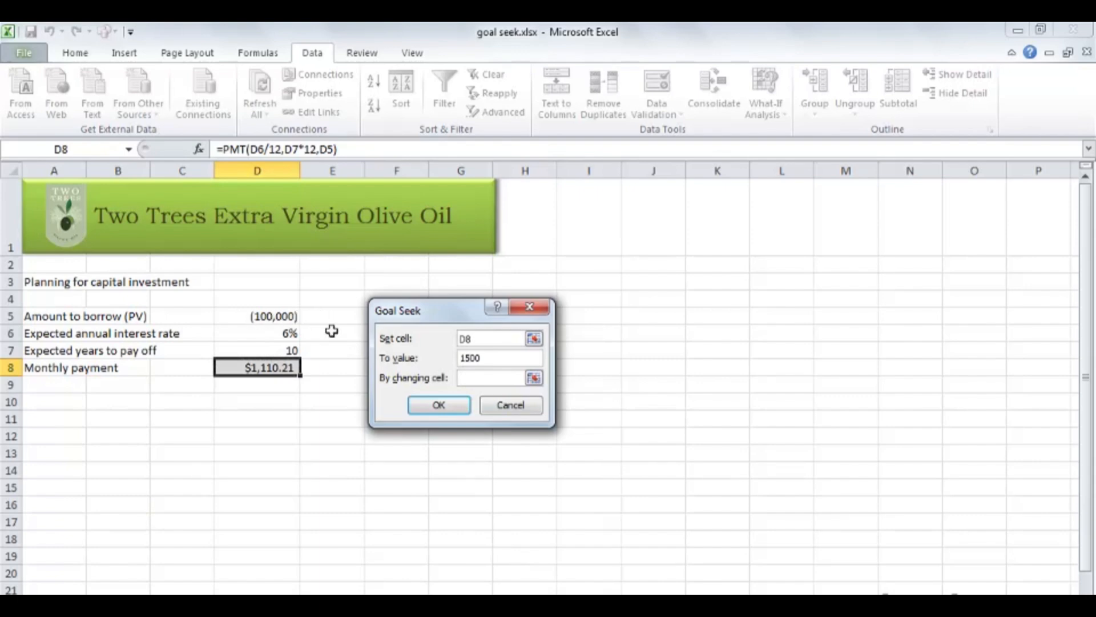
key("Tab")
left_click(268, 352)
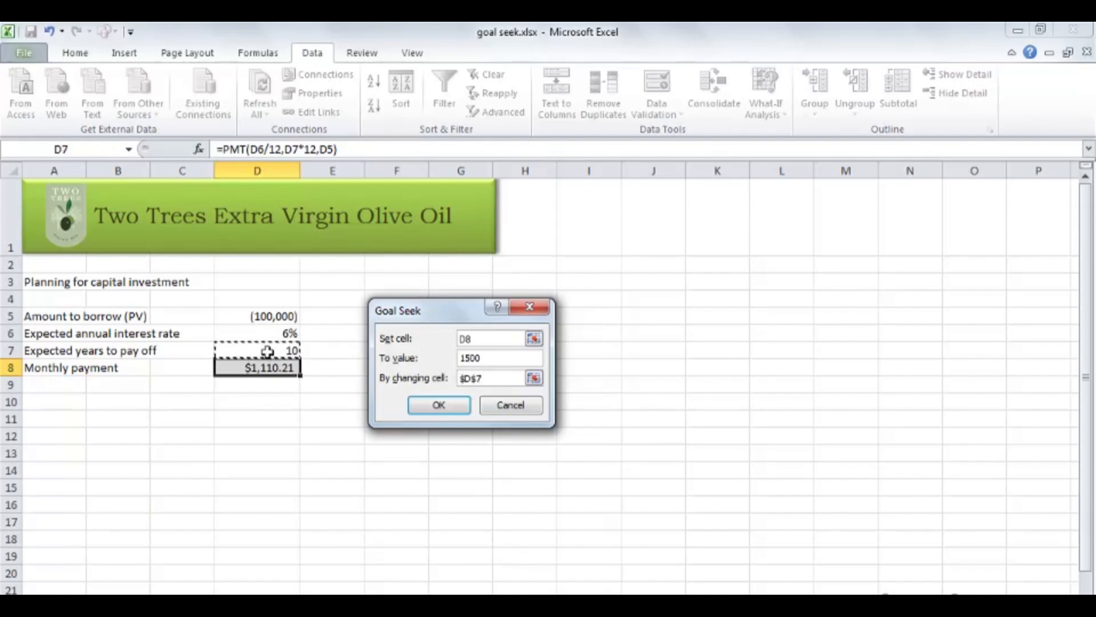
left_click(435, 406)
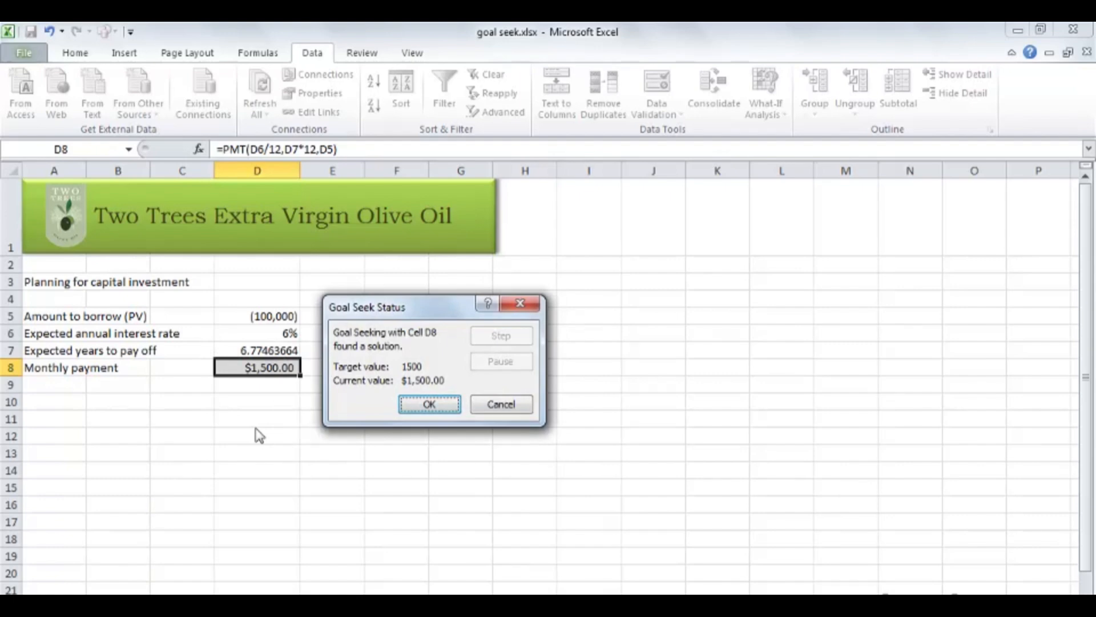
left_click(447, 404)
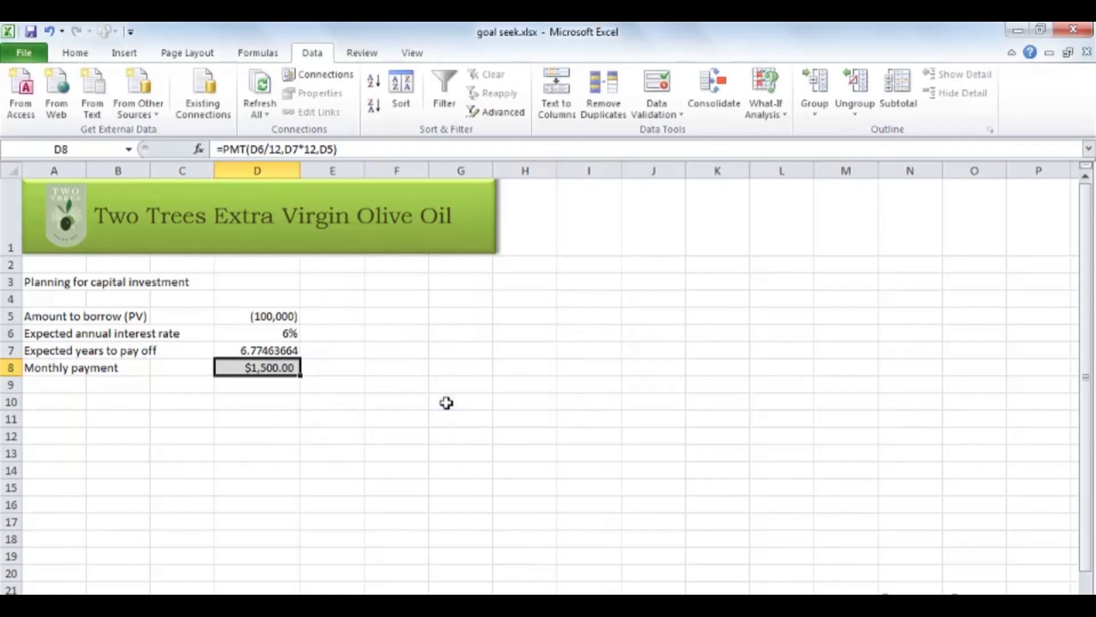